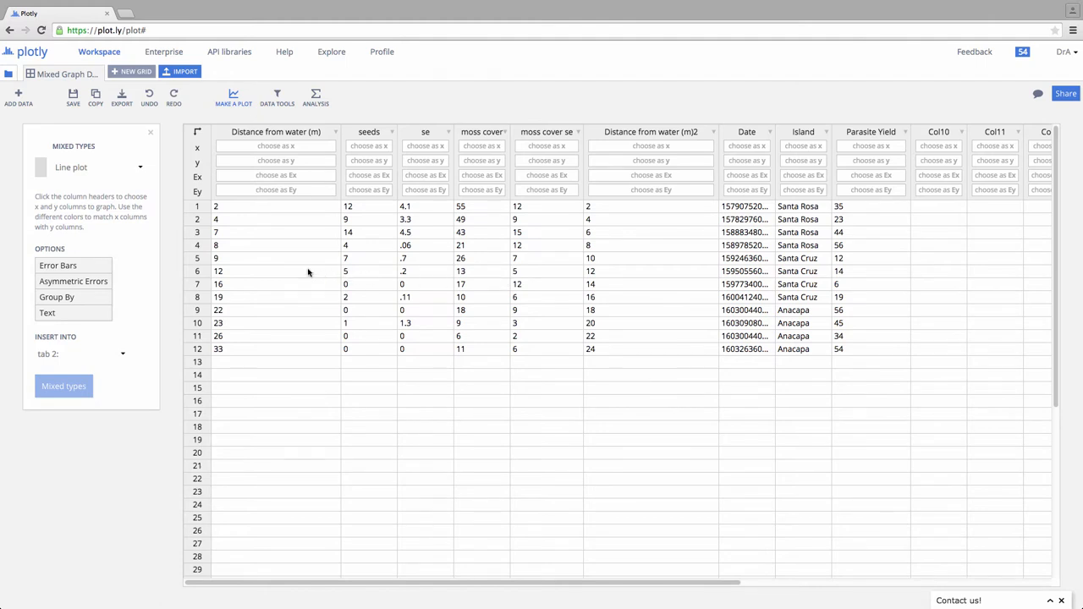
# Choose Bar chart as the chart type for the grid.
pyautogui.click(234, 98)
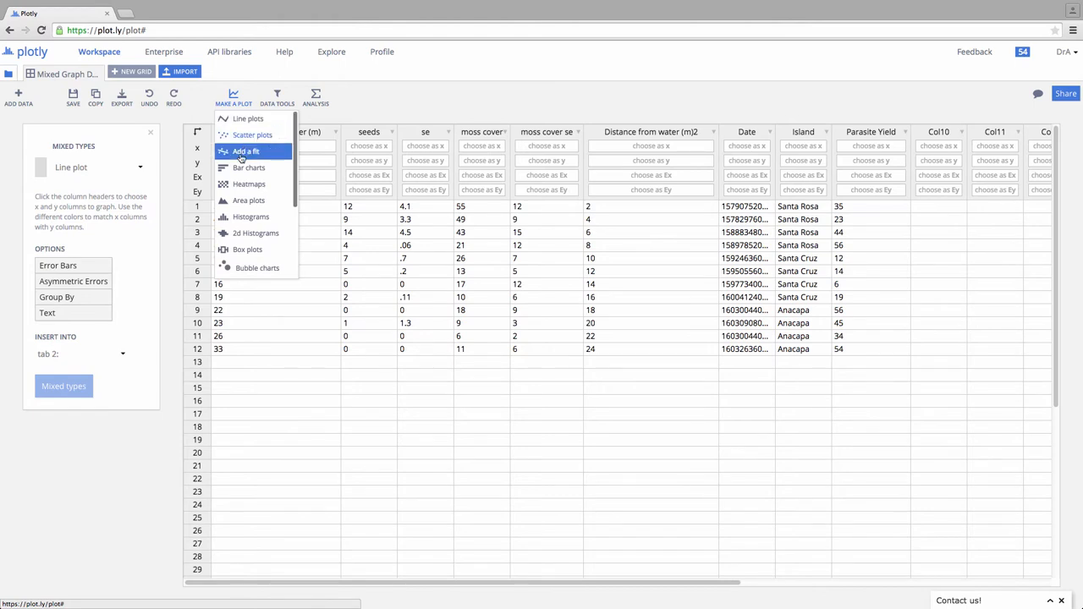
pyautogui.click(150, 303)
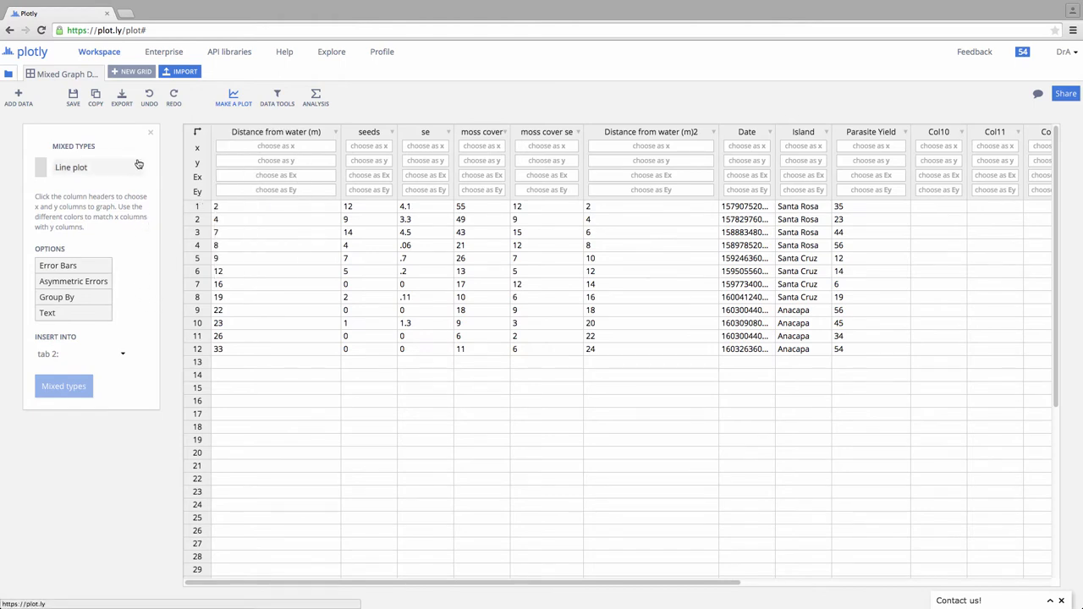
pyautogui.click(140, 167)
pyautogui.click(122, 217)
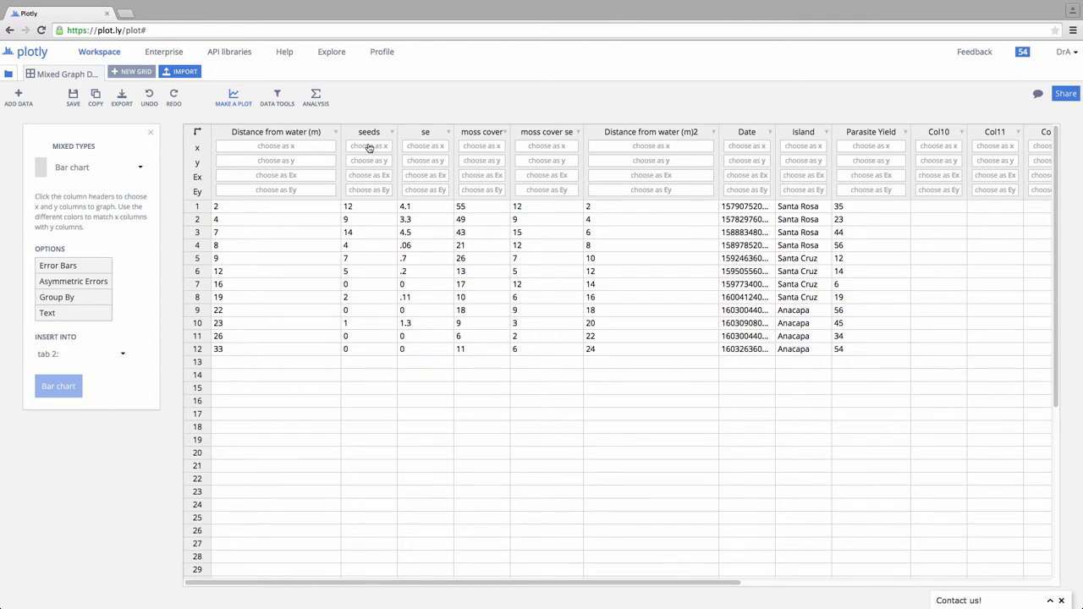
# Plot Island as x against Parasite Yield as y to create the bar chart.
pyautogui.click(803, 146)
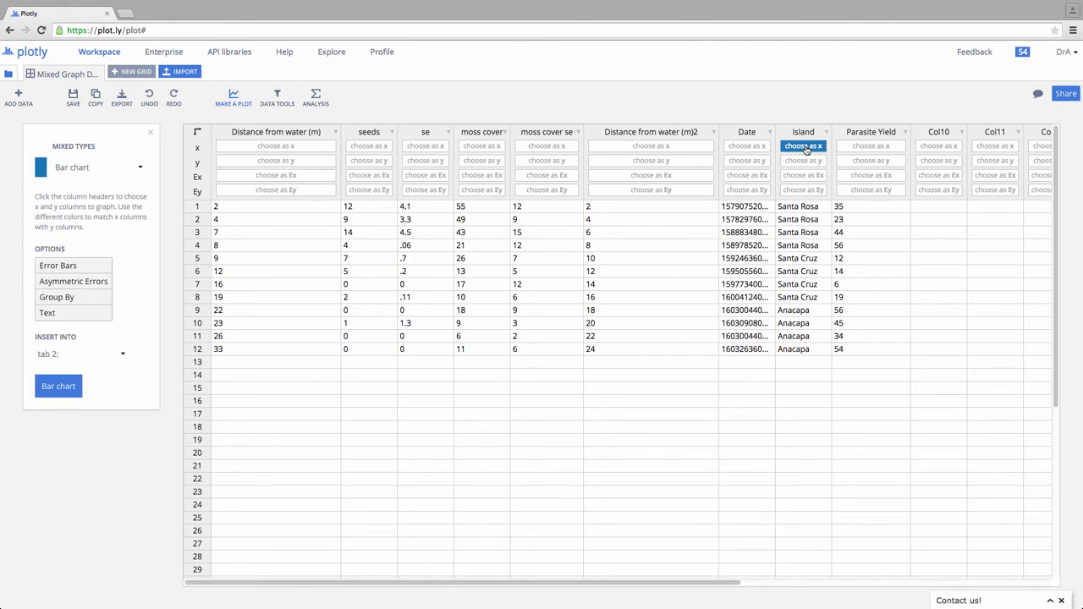
pyautogui.click(851, 161)
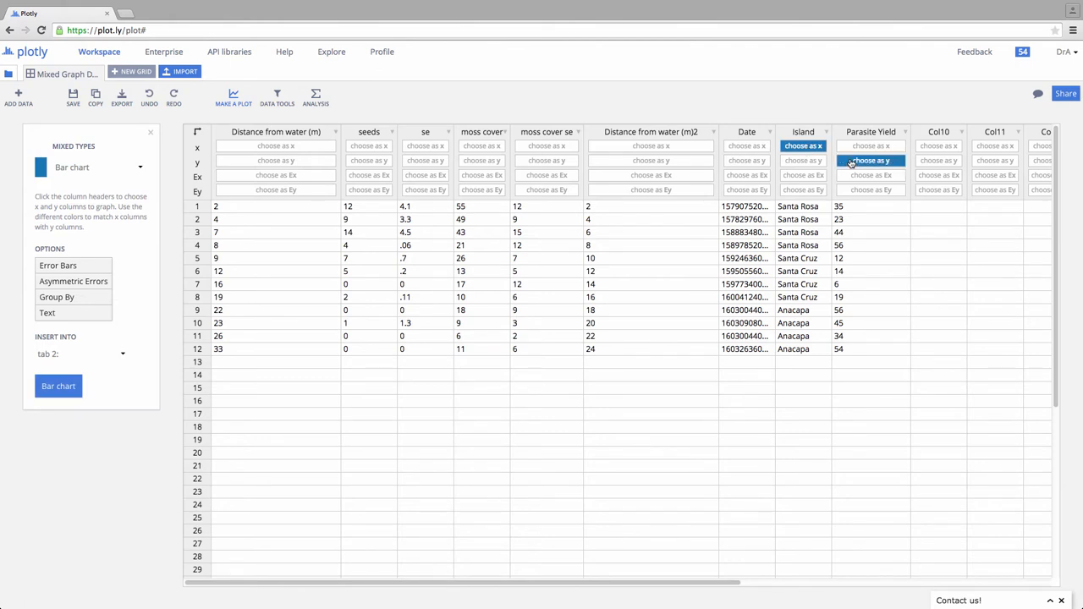
pyautogui.click(58, 386)
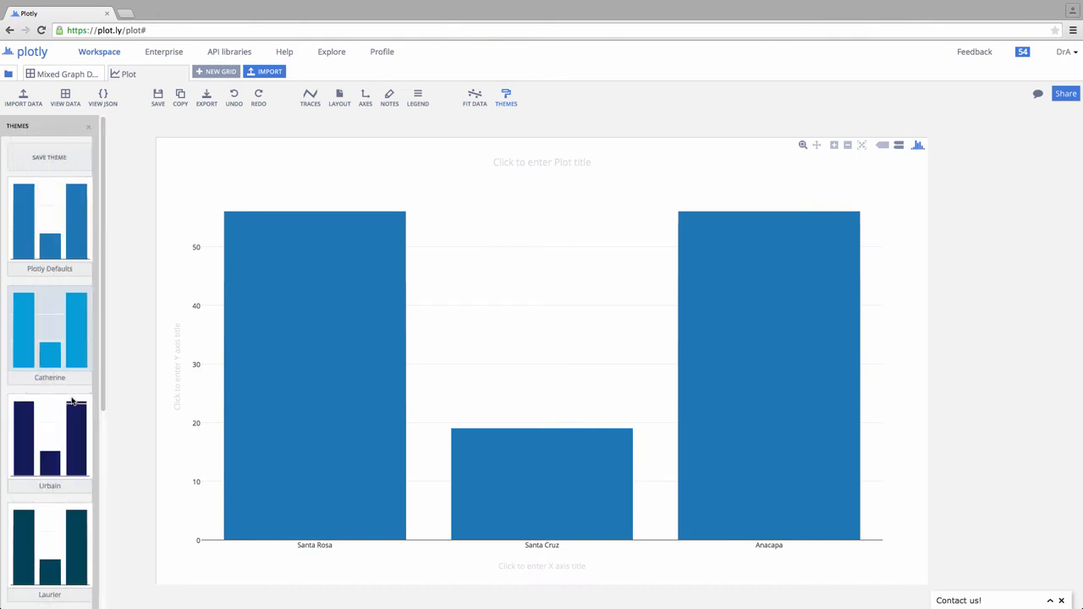
# Change the trace type from Bar to Box so each island shows a box plot.
pyautogui.click(311, 99)
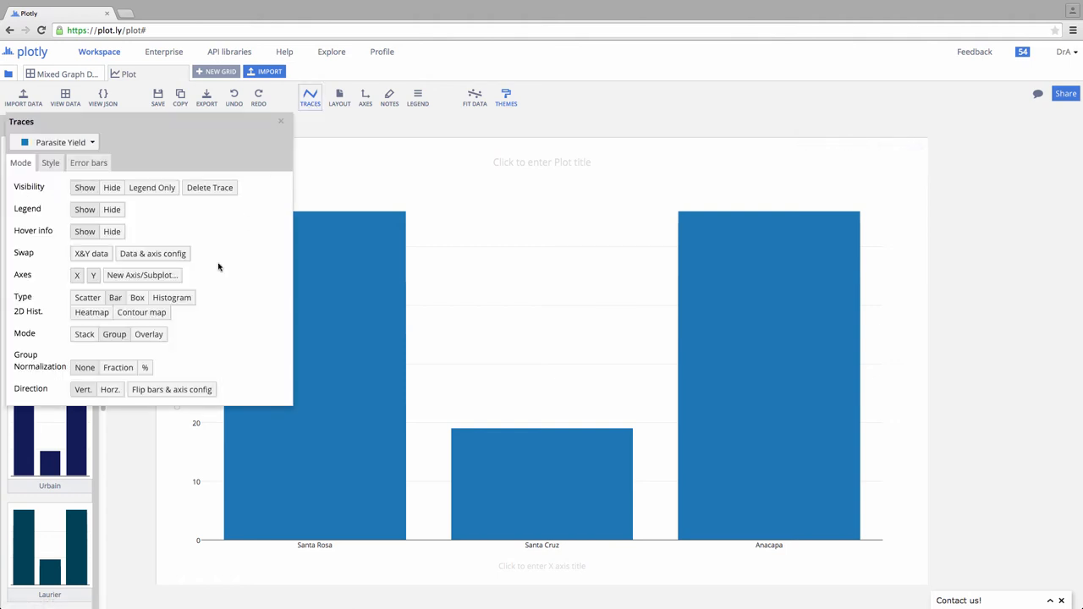
pyautogui.click(136, 298)
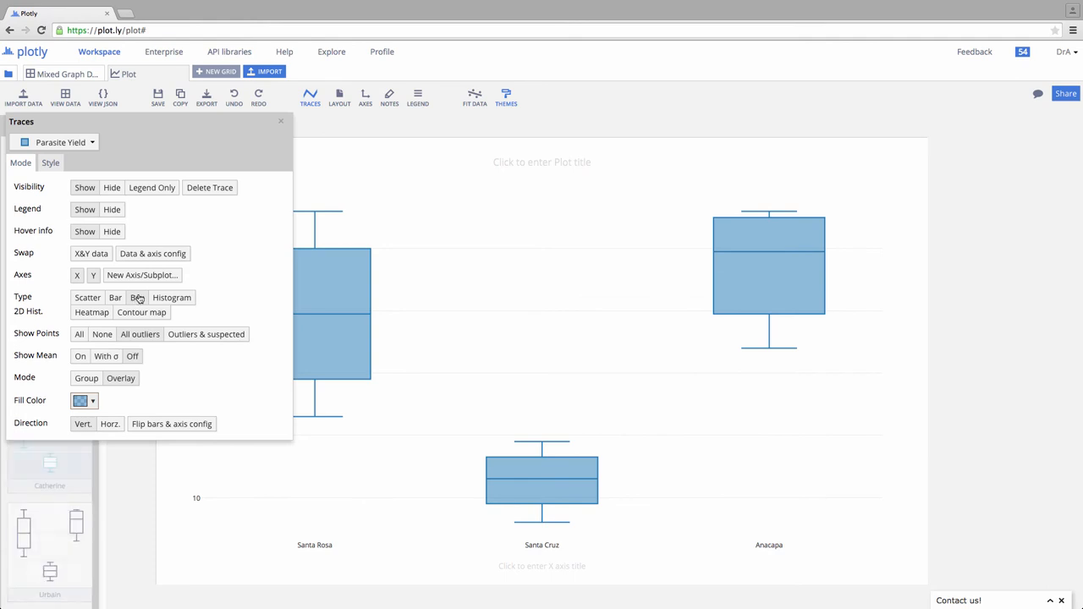
pyautogui.click(280, 122)
pyautogui.moveTo(332, 313)
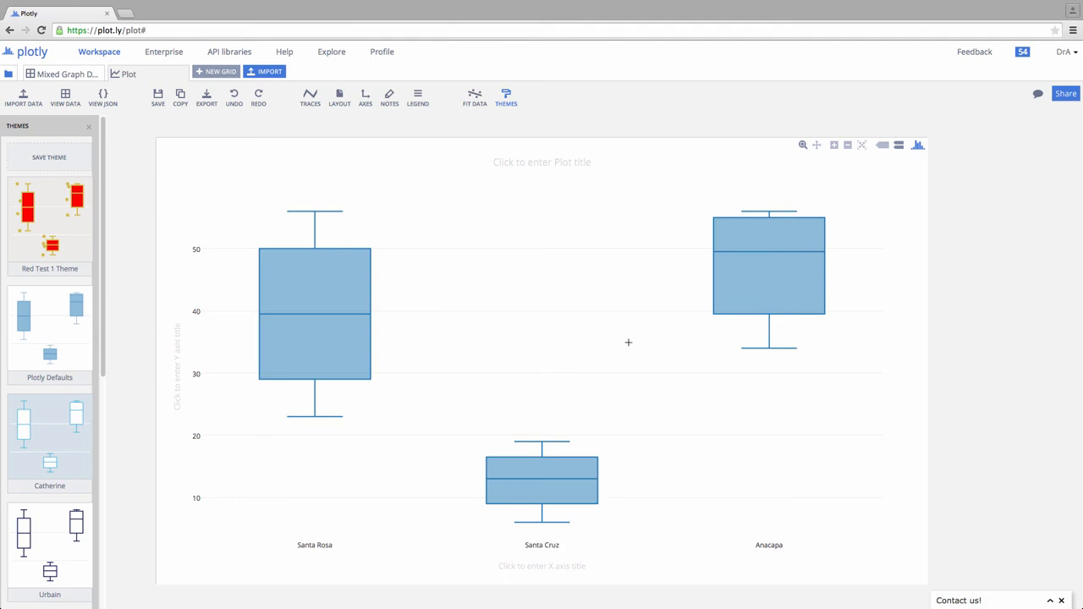